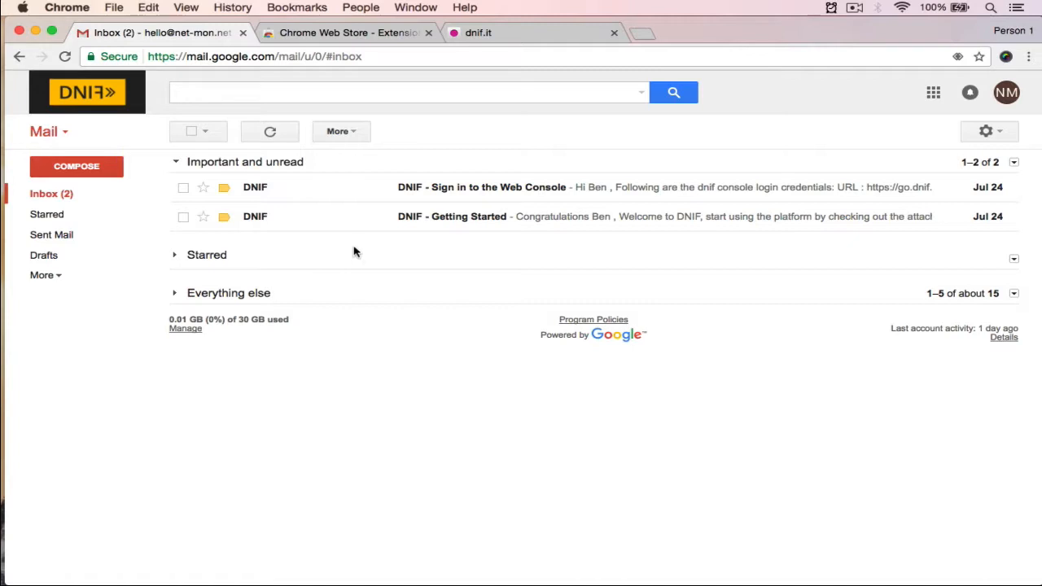
Step: Open the 'DNIF - Sign in to the Web Console' email and copy its Google Authenticator auth secret
click(408, 189)
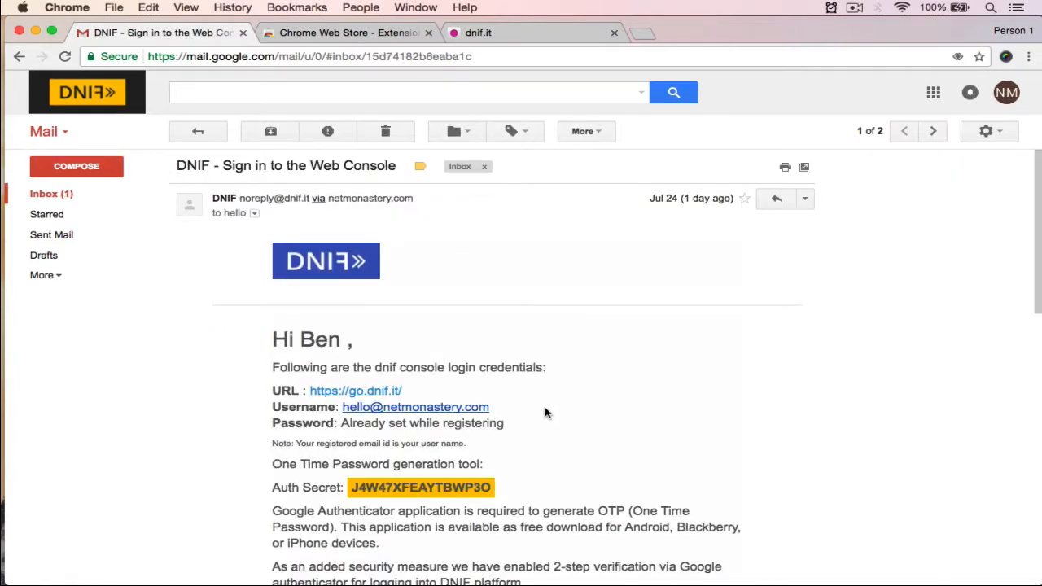
scroll(545, 413, down, 2)
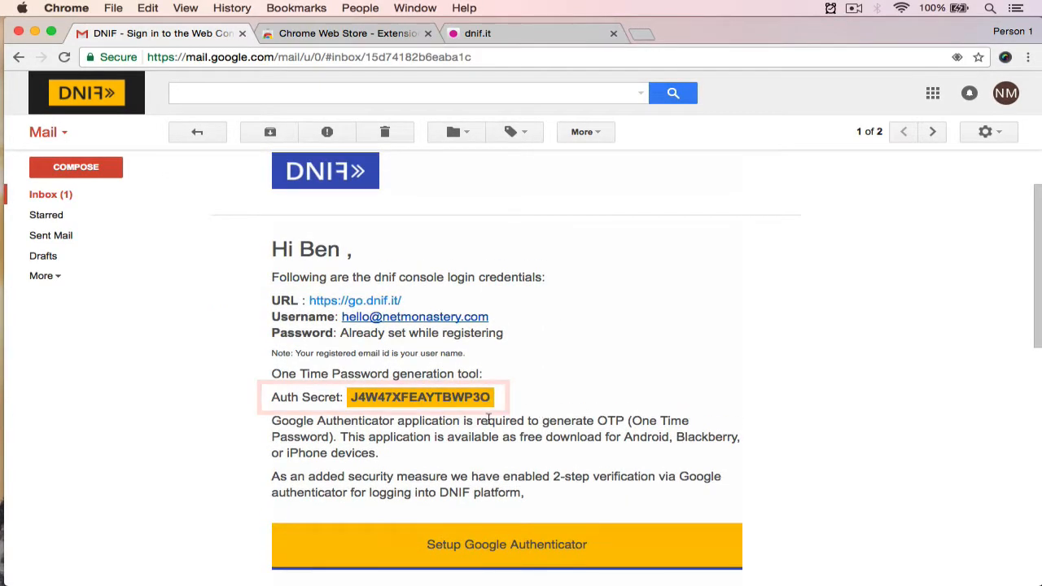
double_click(435, 397)
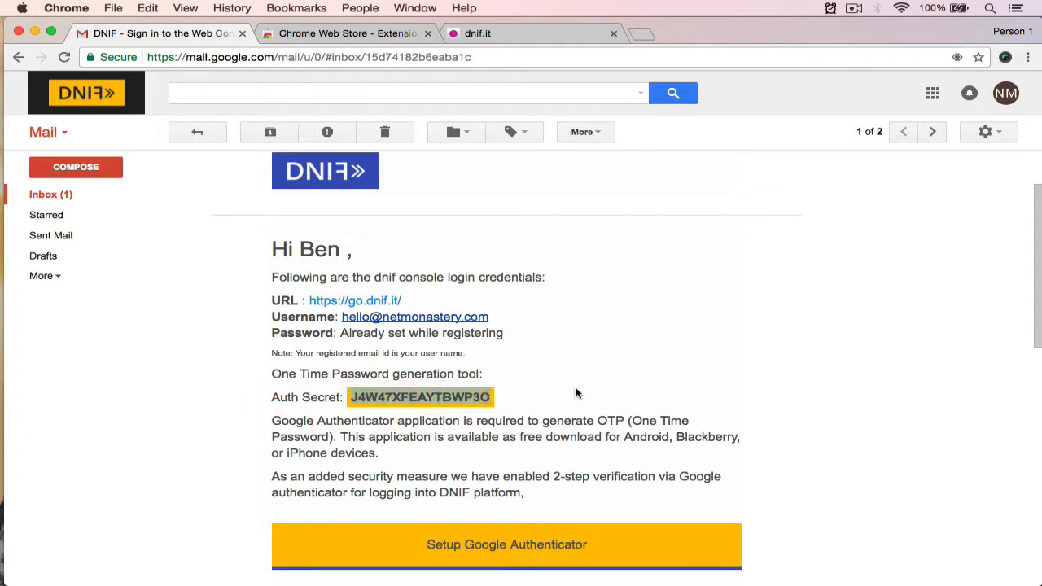
scroll(575, 393, down, 1)
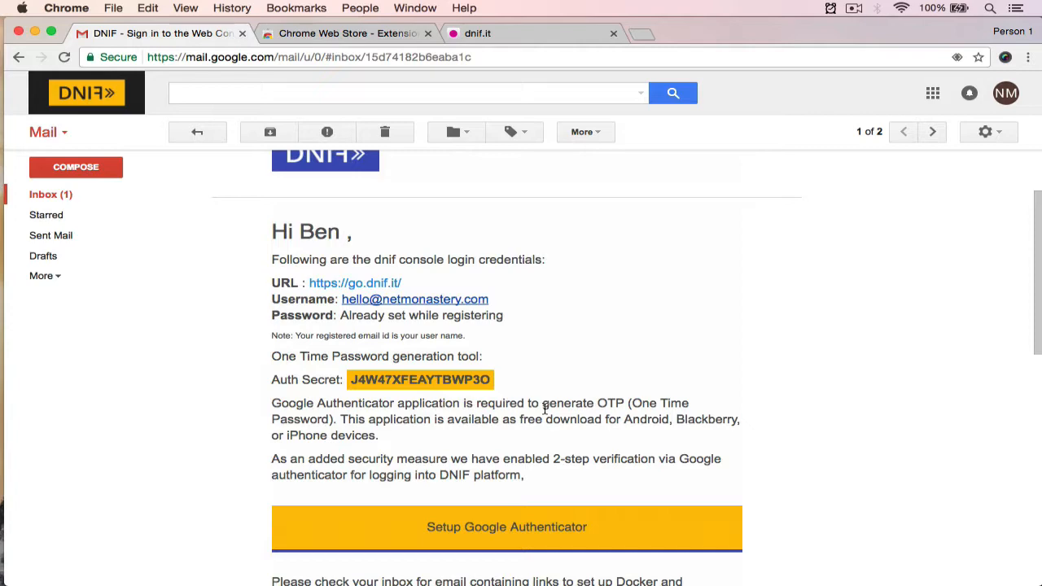
scroll(554, 403, up, 1)
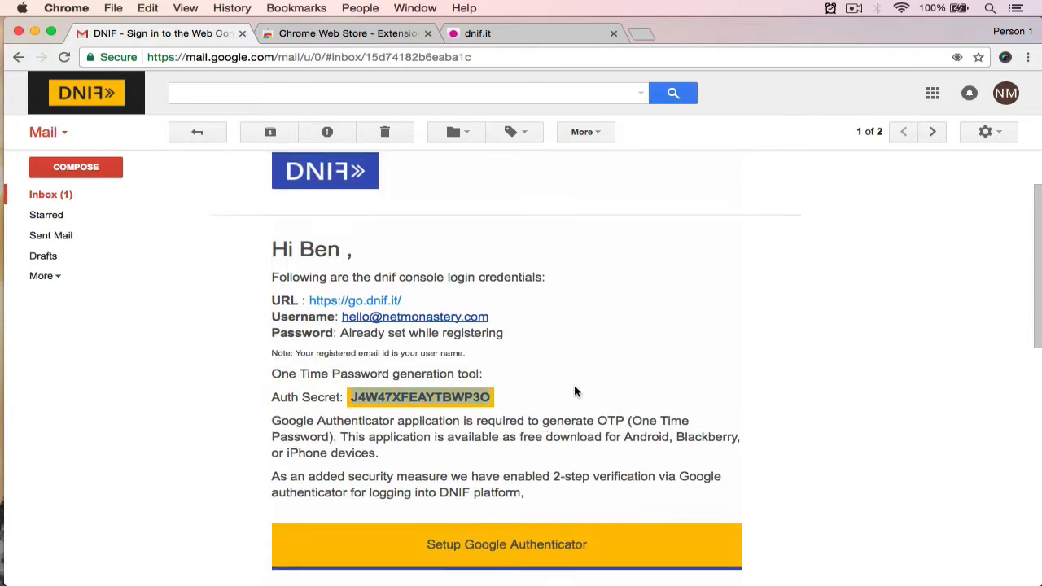
Step: Search the Chrome Web Store for 'authenticator' and add sneezry.com's Authenticator extension to Chrome
click(362, 33)
click(182, 118)
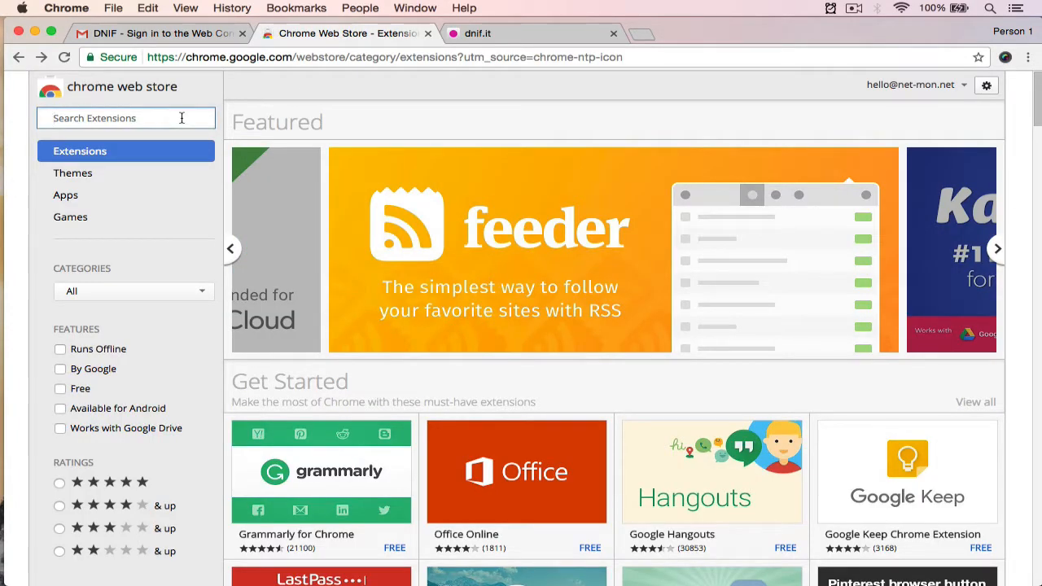
text(authenti)
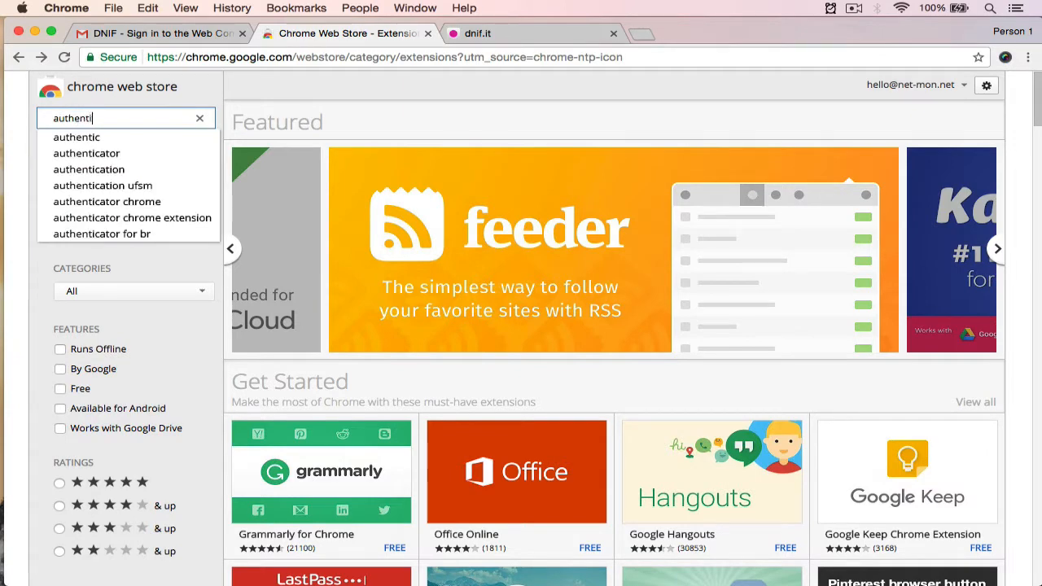
text(cator)
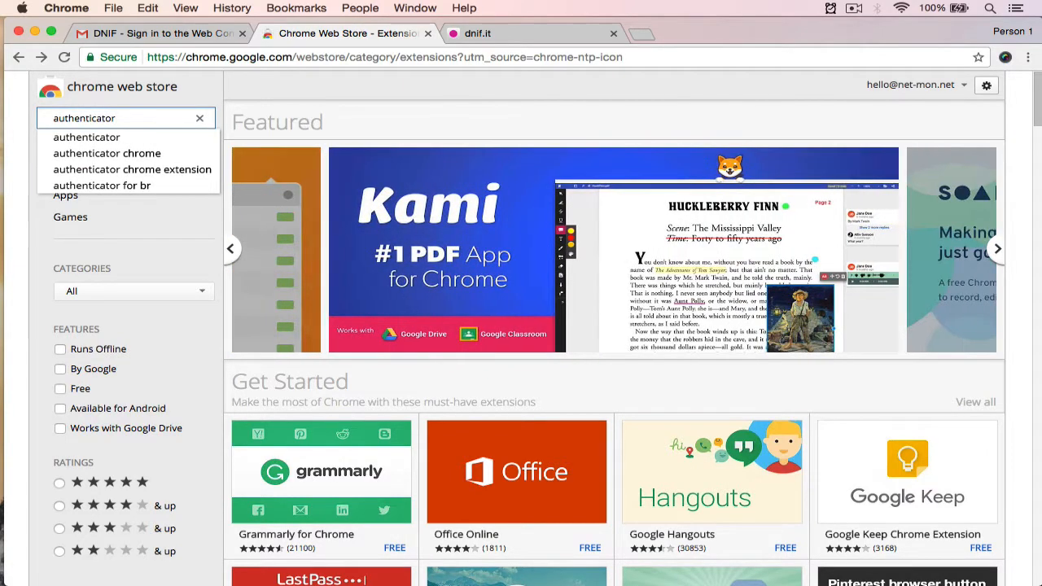
click(166, 137)
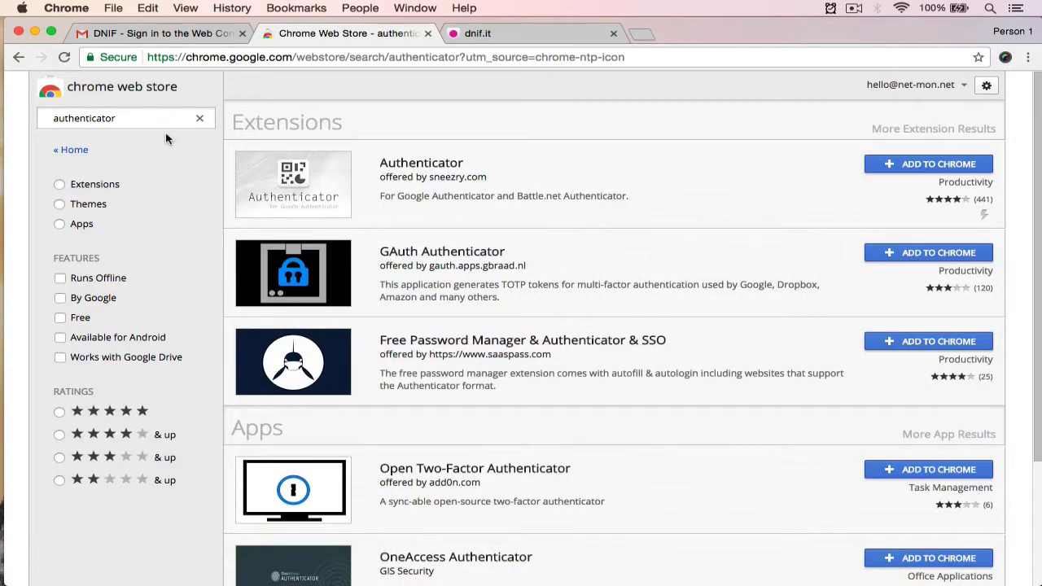
click(903, 166)
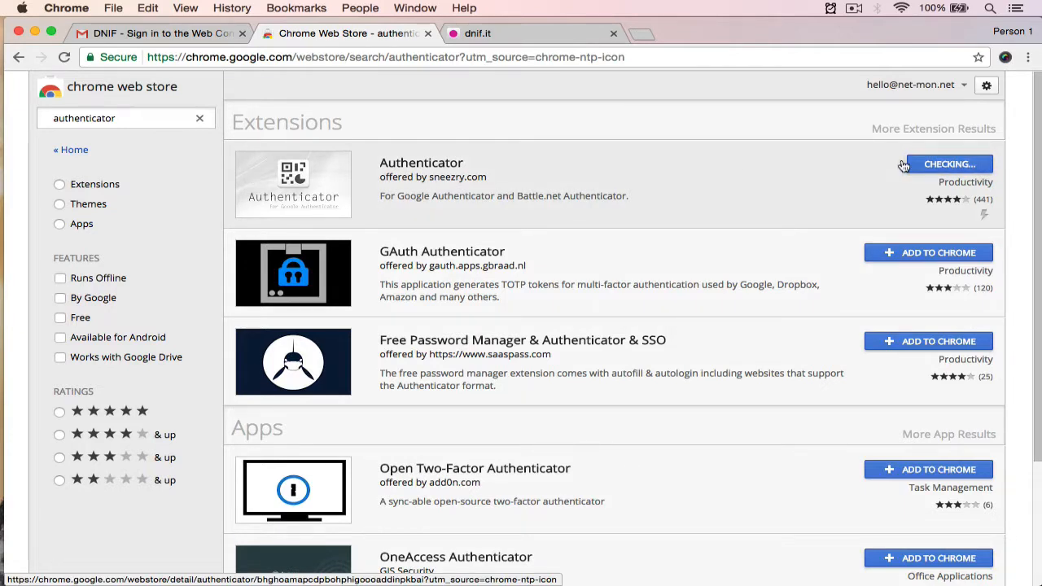
click(675, 151)
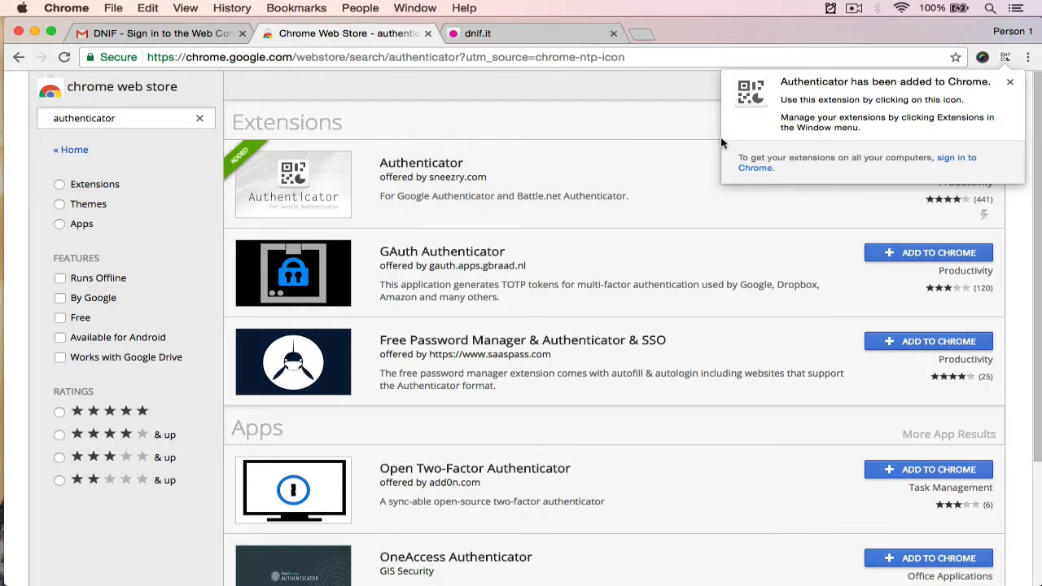
click(1009, 82)
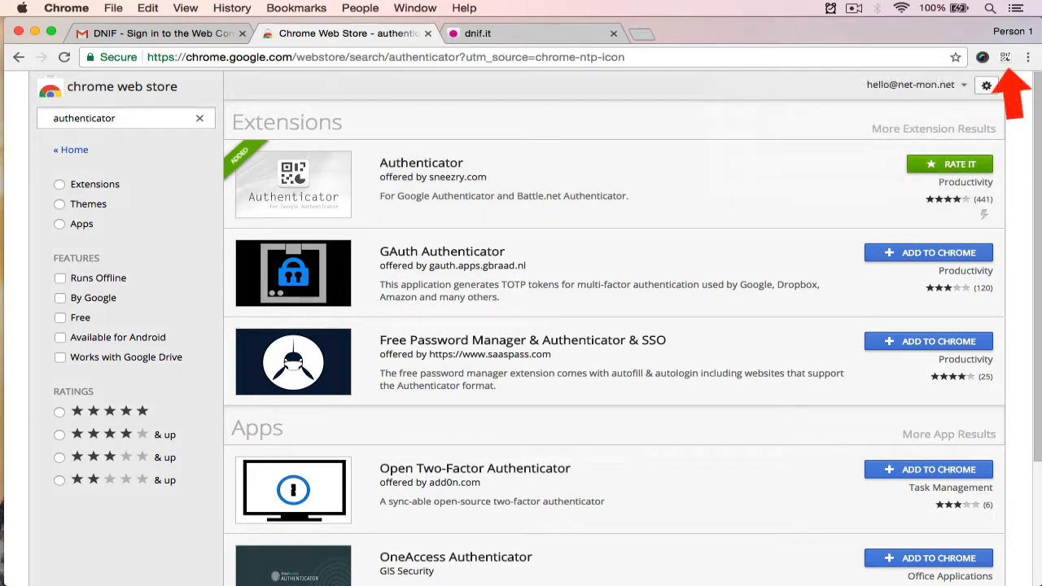
Step: Manually add a time-based account named DNIF with the pasted auth secret in Authenticator
click(1005, 57)
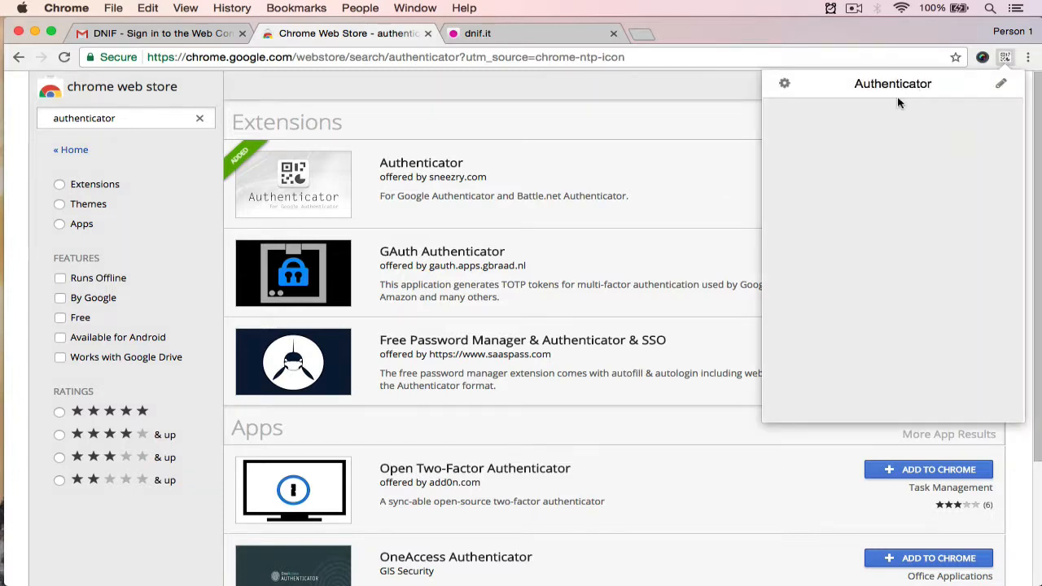
click(1000, 84)
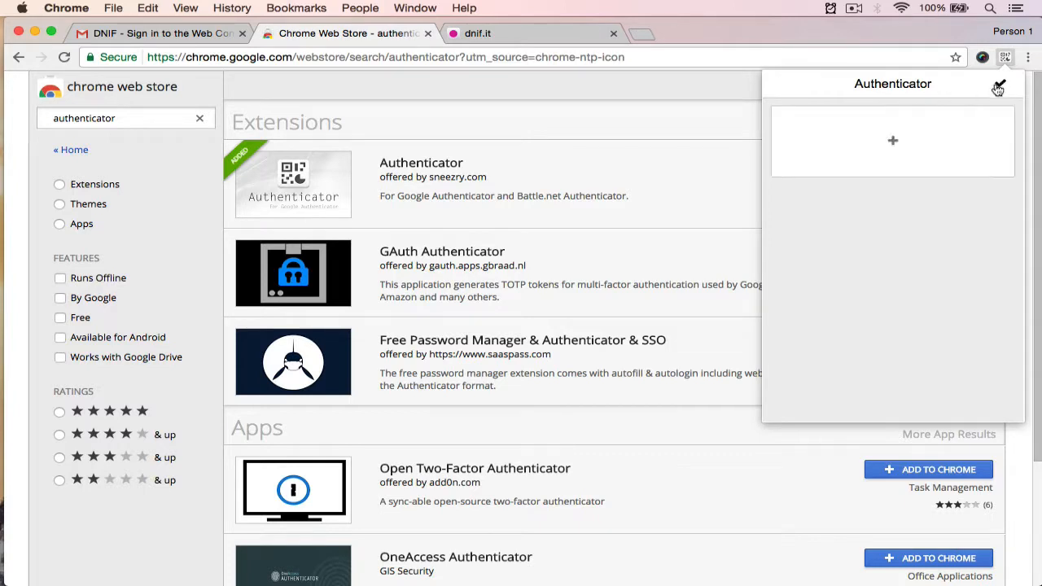
click(947, 131)
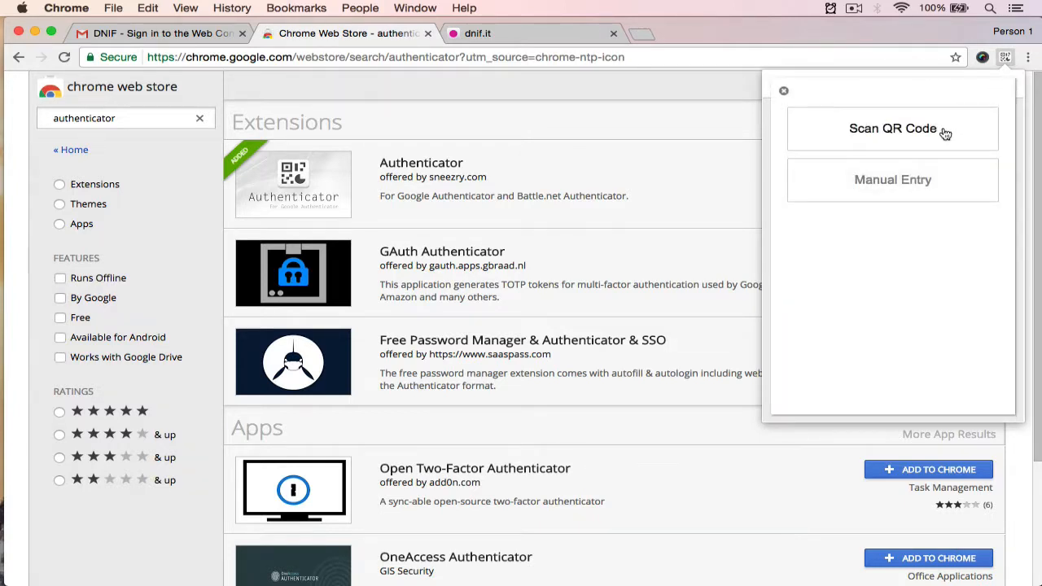
click(895, 177)
click(915, 128)
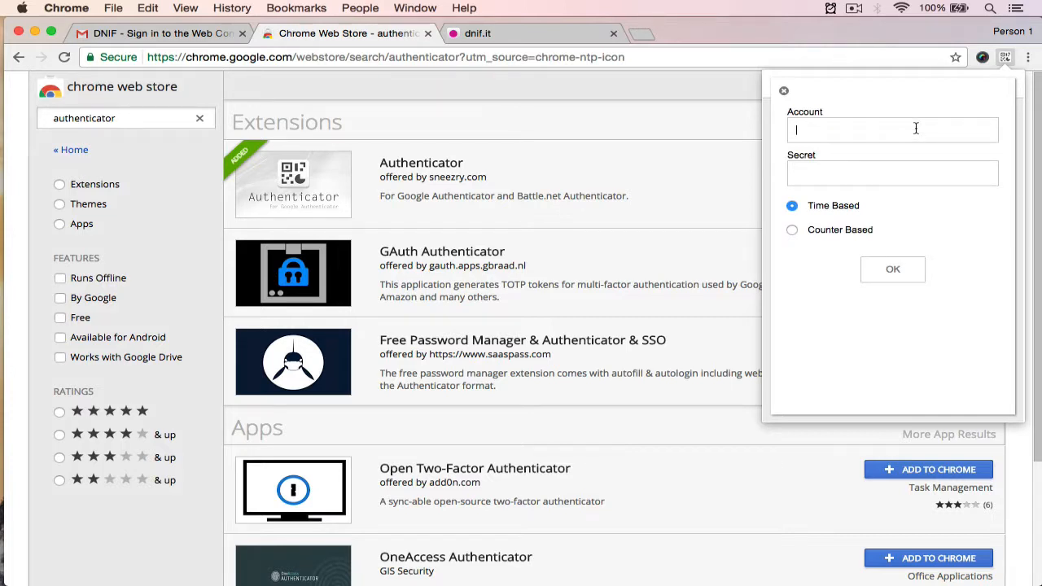
text(DNIF)
key(Tab)
key(super+v)
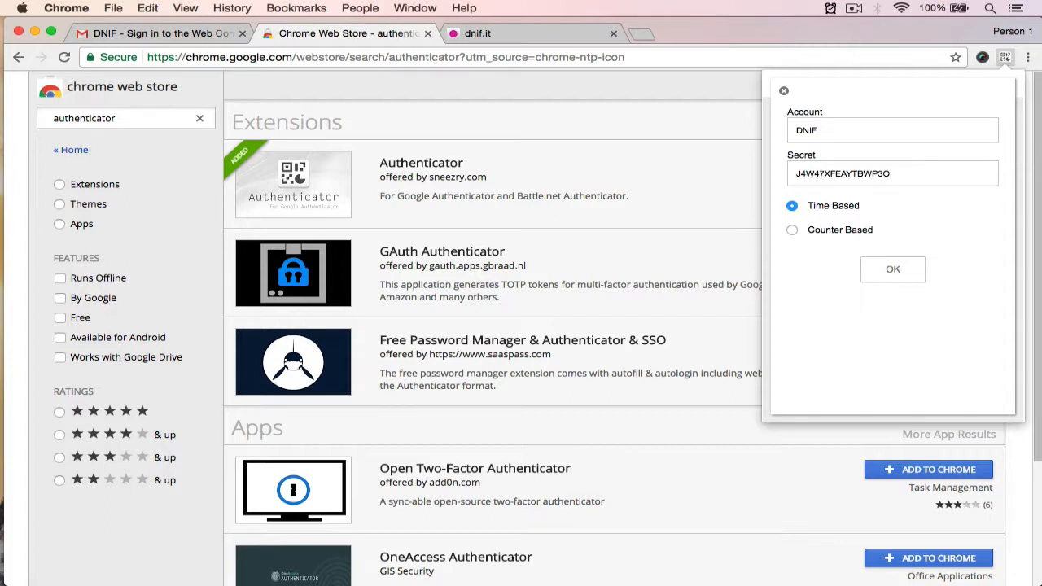
click(895, 270)
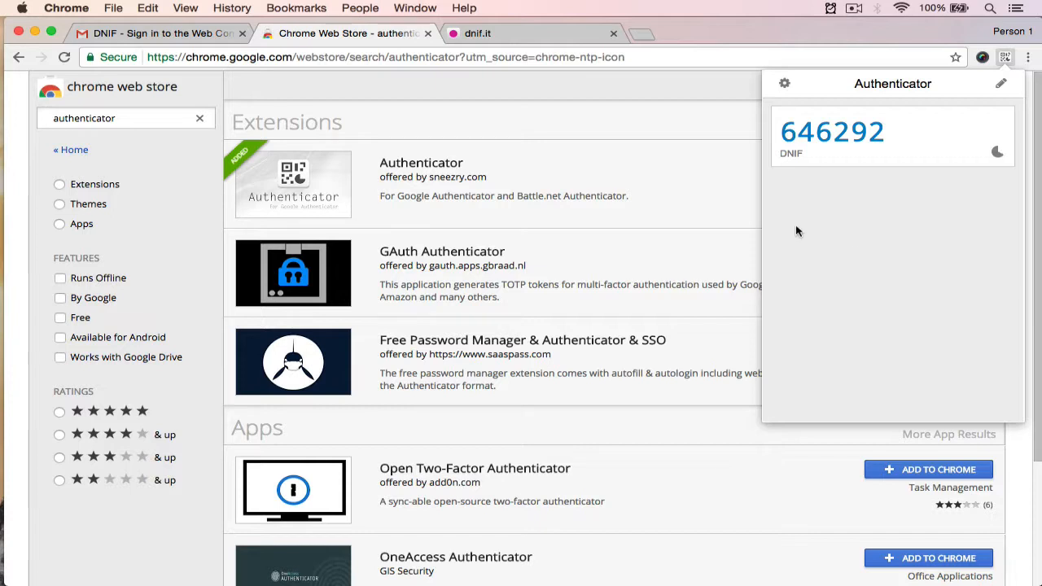
Step: Enter the account e-mail and password on the dnif.it login page
click(517, 33)
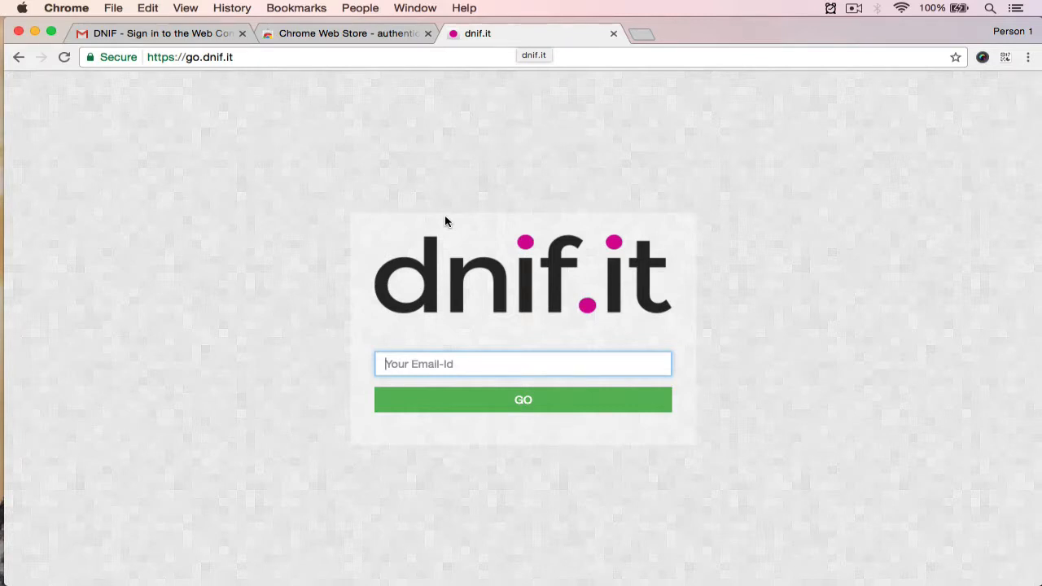
key(super+v)
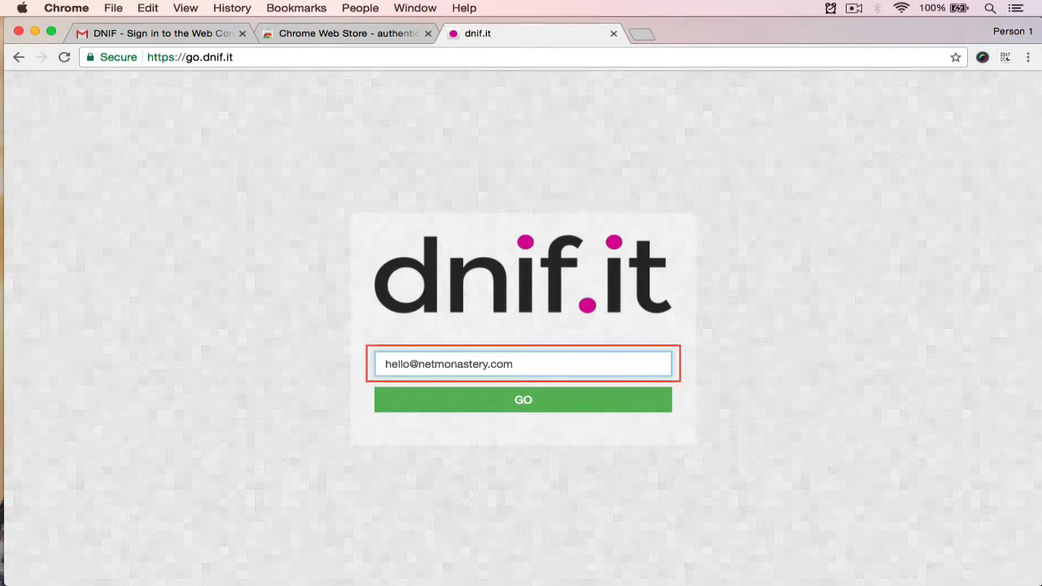
key(Return)
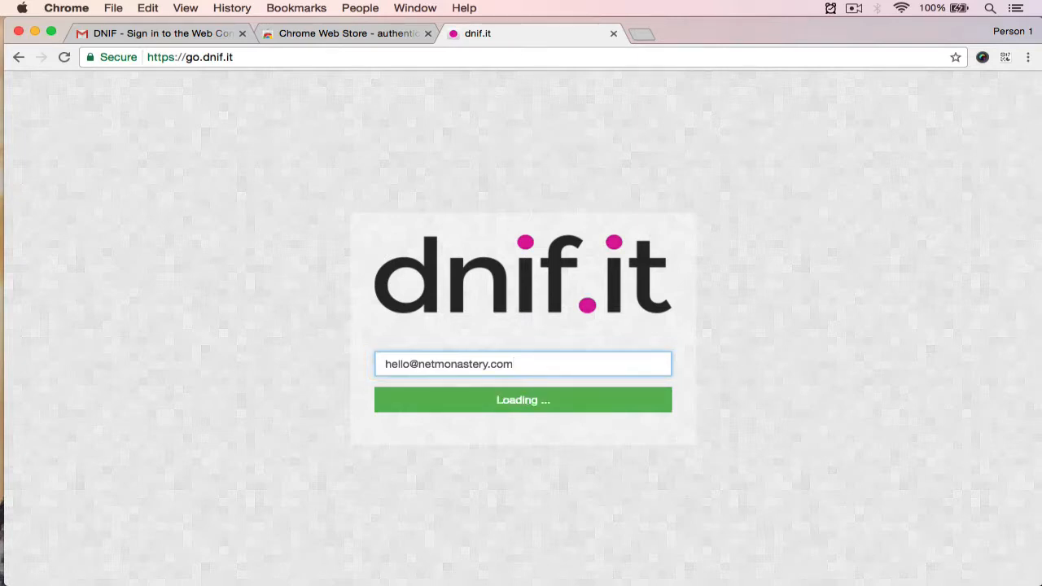
key(super+v)
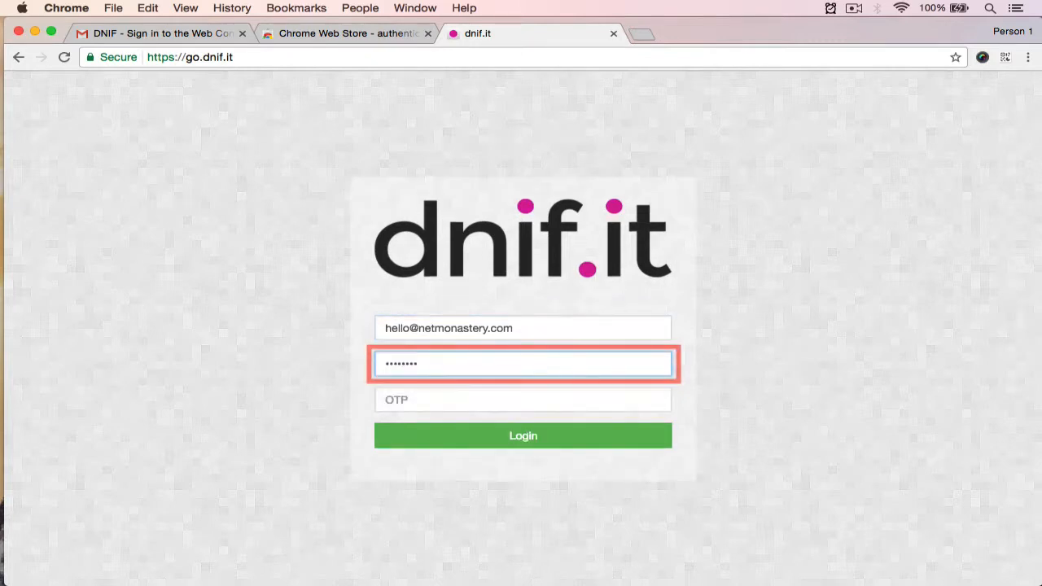
key(Tab)
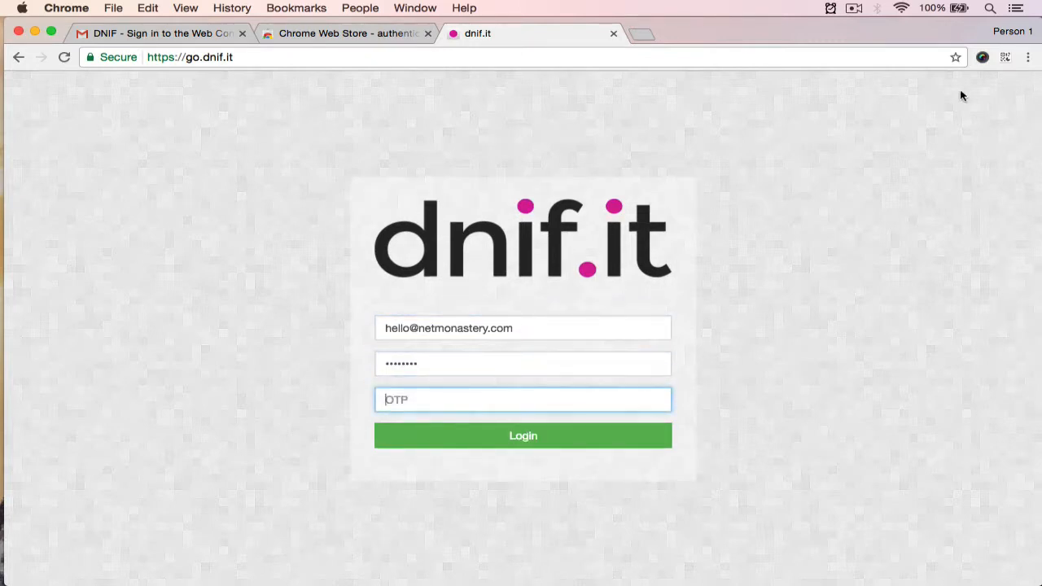
Step: Enter the current DNIF one-time code from Authenticator and log in
click(1006, 60)
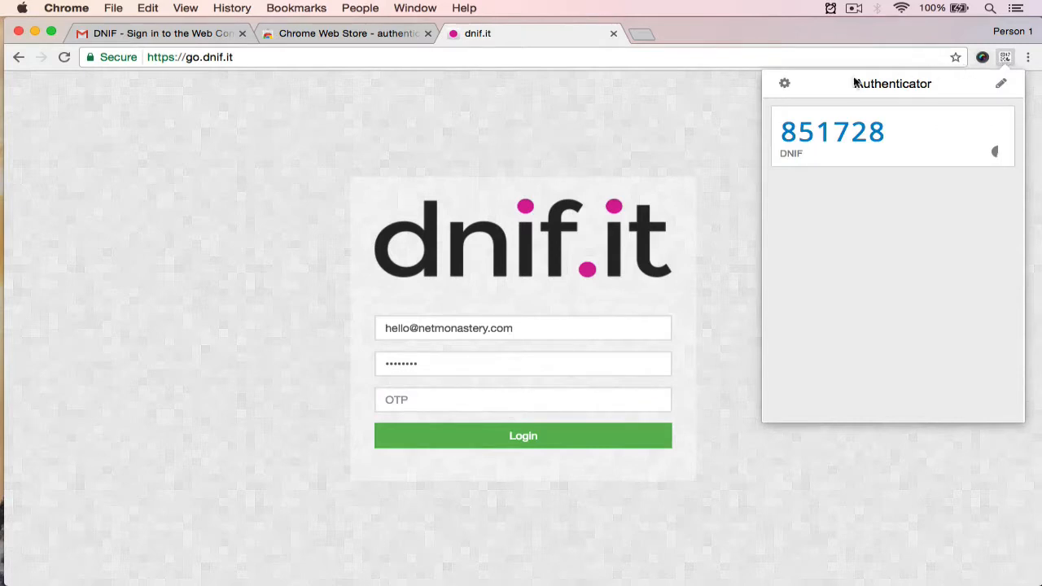
click(477, 407)
click(477, 407)
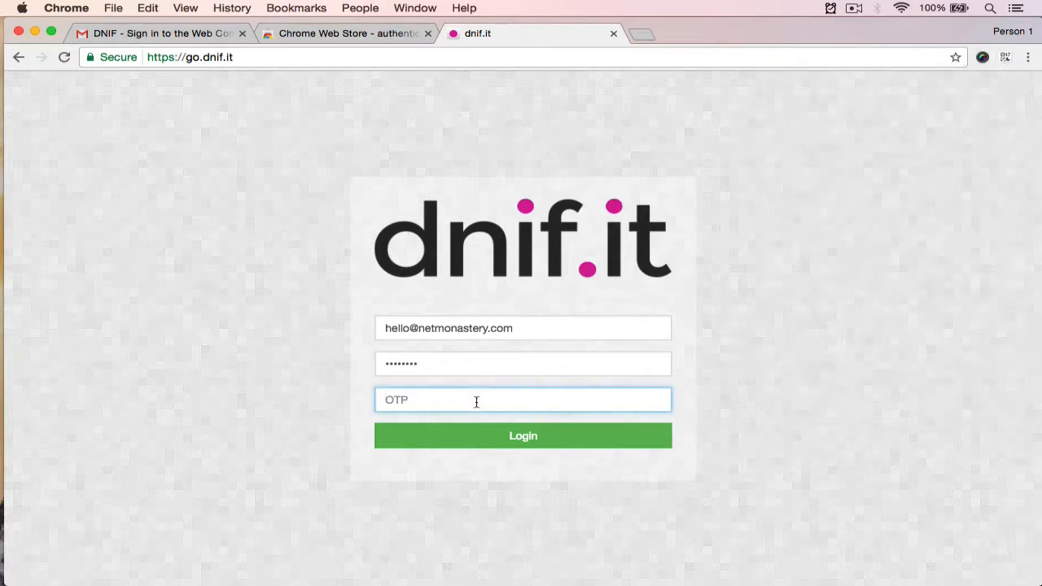
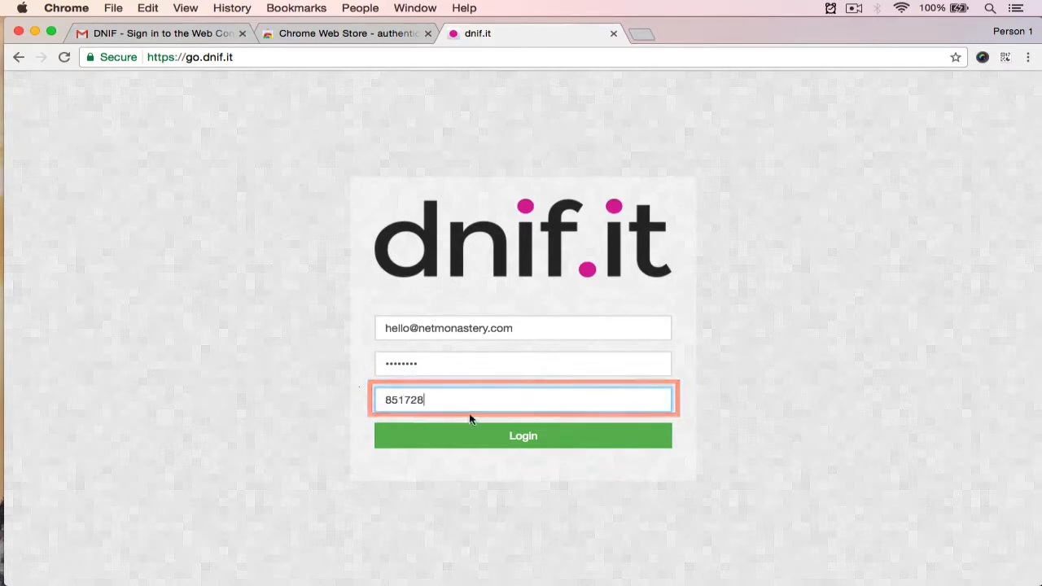
click(473, 444)
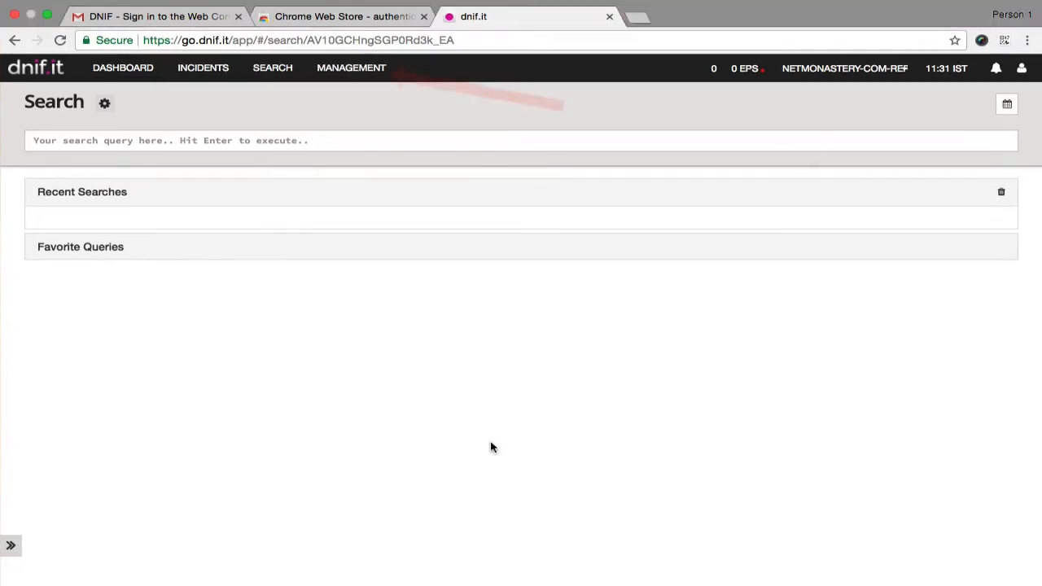
Step: In MANAGEMENT > Connections, change the source address to 10.0.0.5, save, and open its link
click(389, 71)
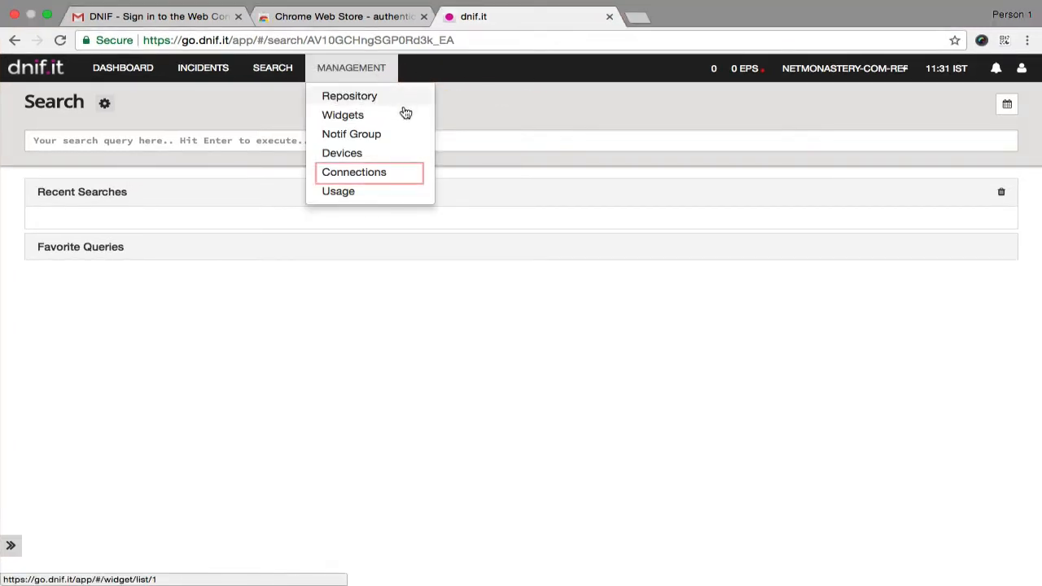
click(400, 174)
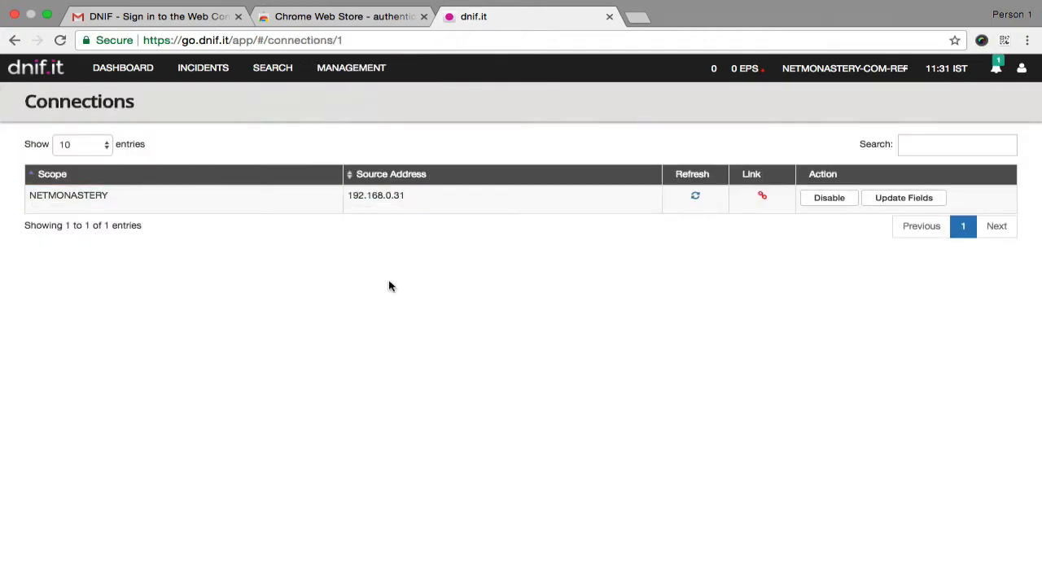
click(414, 198)
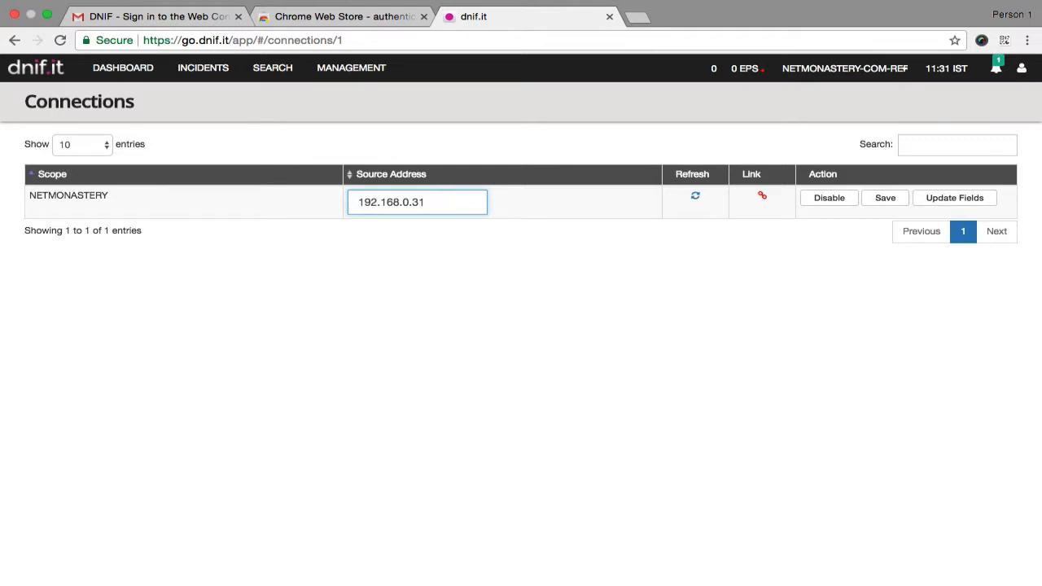
key(BackSpace)
key(BackSpace)
key(BackSpace)
key(BackSpace)
key(BackSpace)
key(BackSpace)
key(BackSpace)
key(BackSpace)
key(BackSpace)
key(BackSpace)
key(BackSpace)
text(10.0.0.5)
click(884, 199)
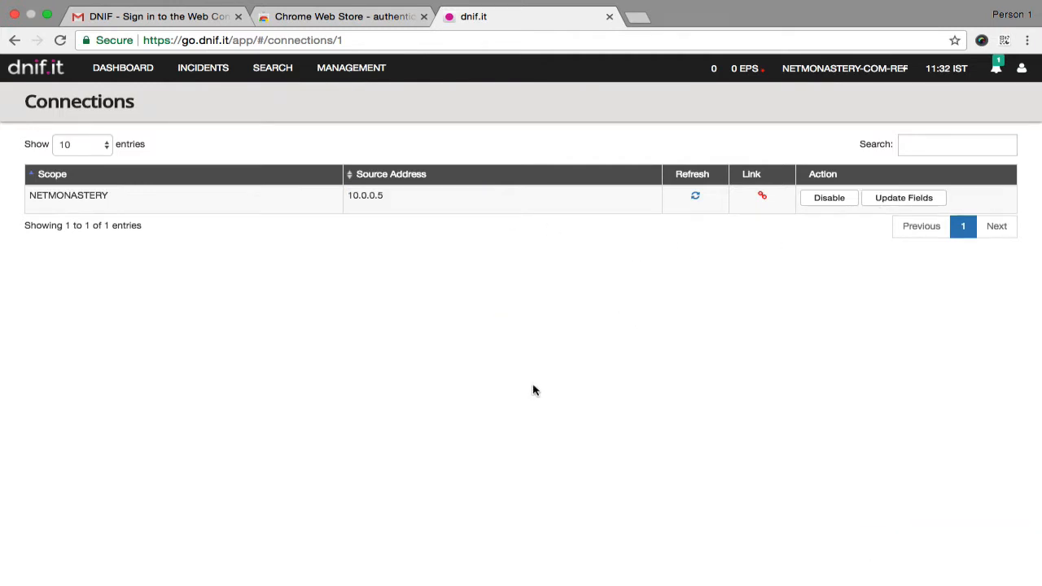
click(763, 198)
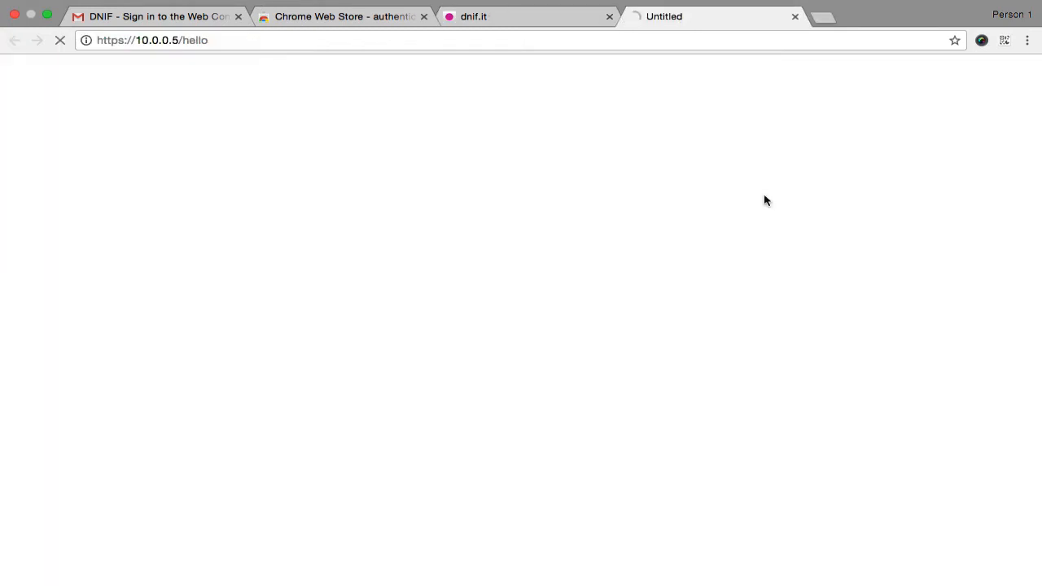